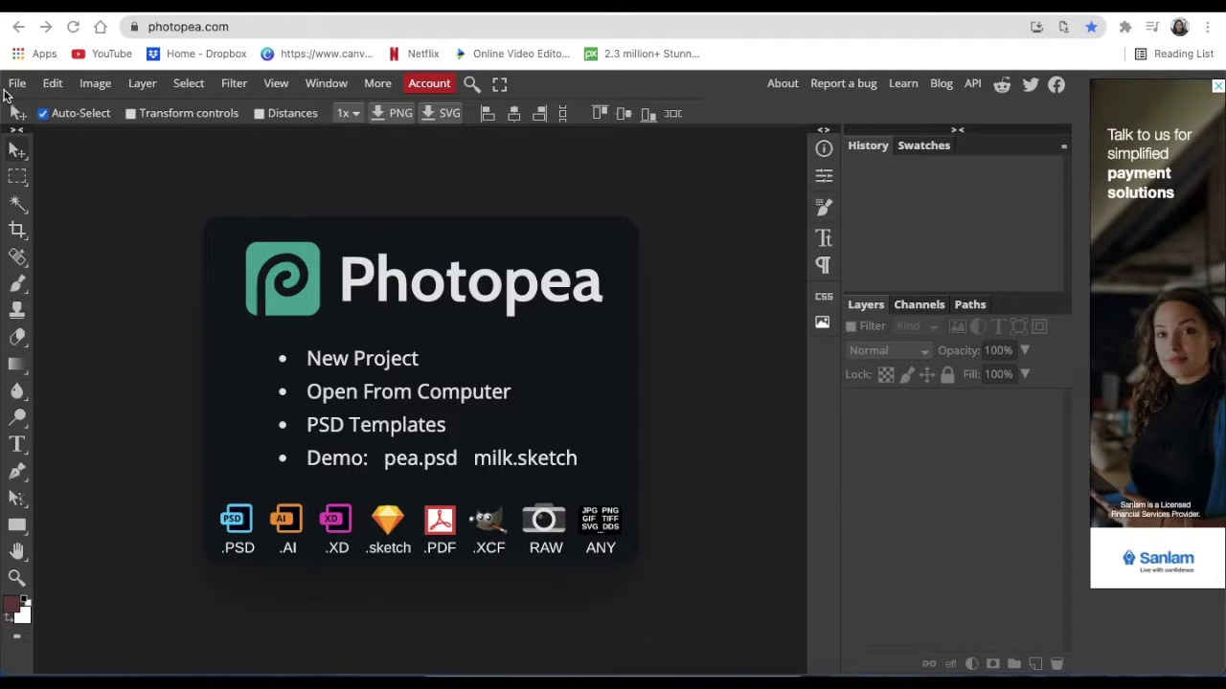
Step: Open the File menu from the Photopea start screen
click(16, 85)
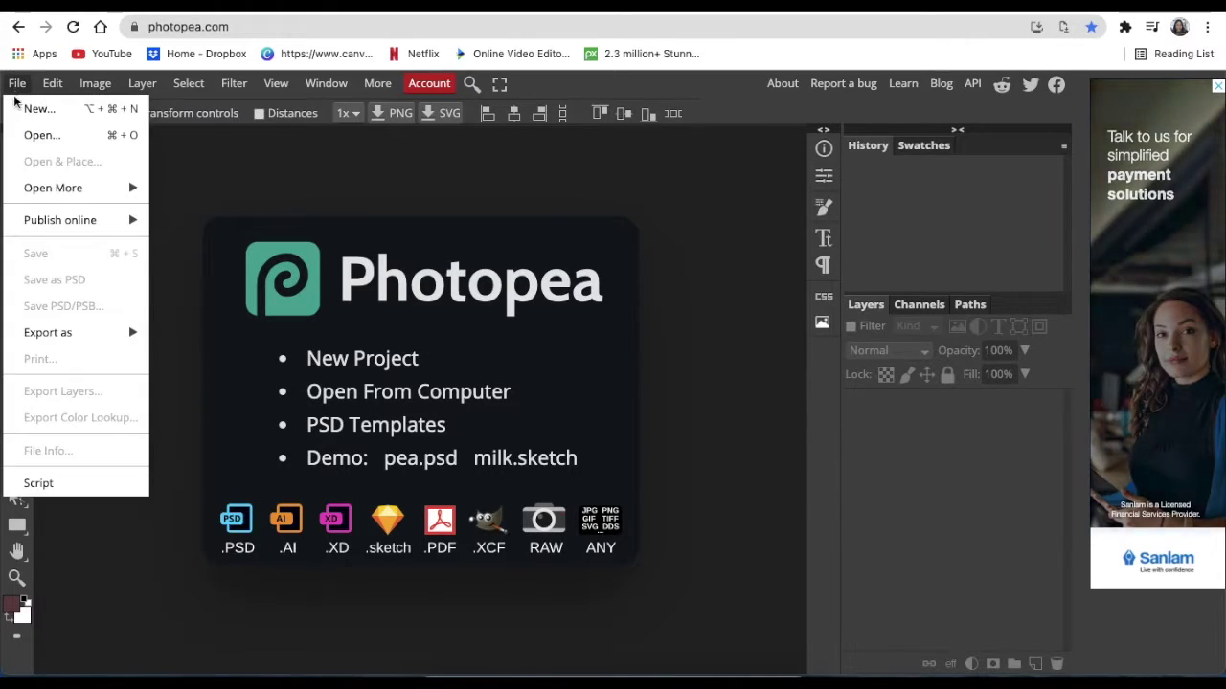
Step: Open Restaurant pic.png from the Desktop as a new document
click(28, 135)
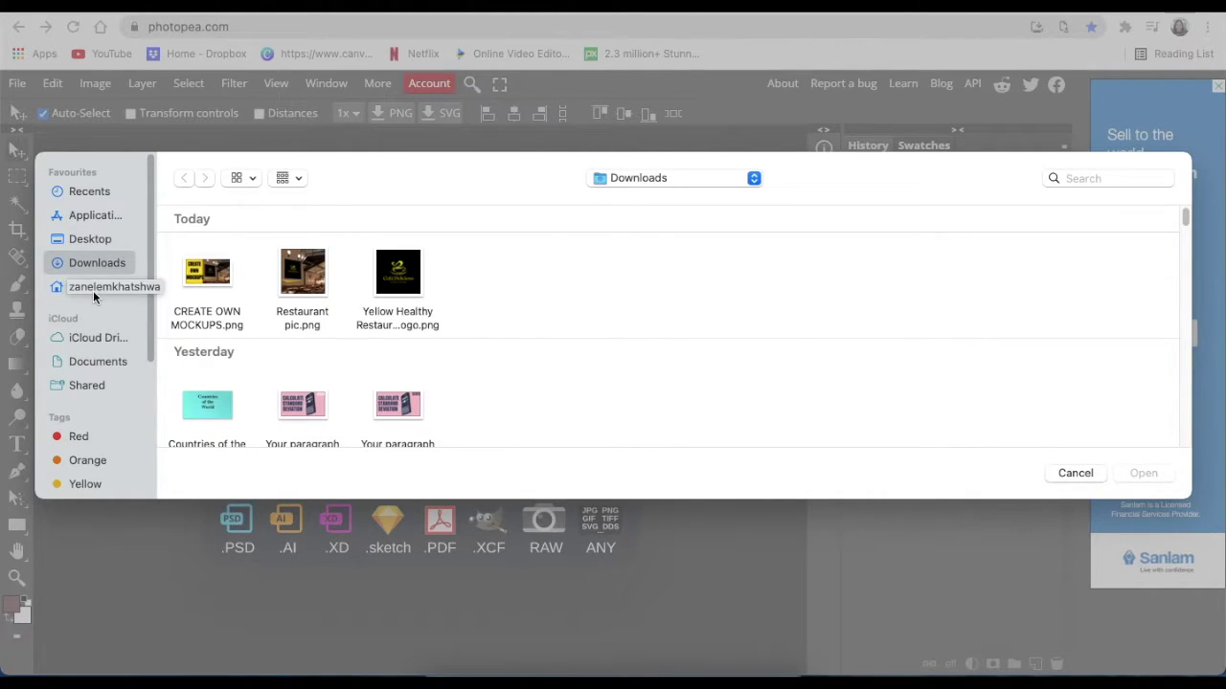
click(102, 240)
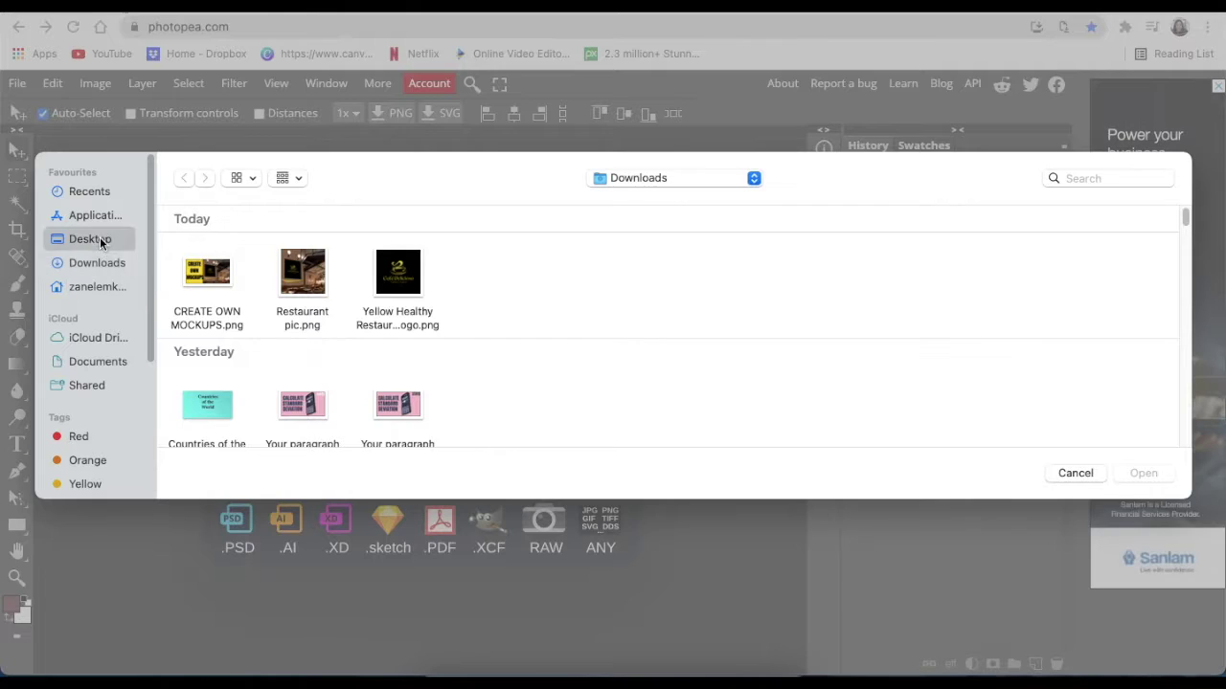
click(220, 306)
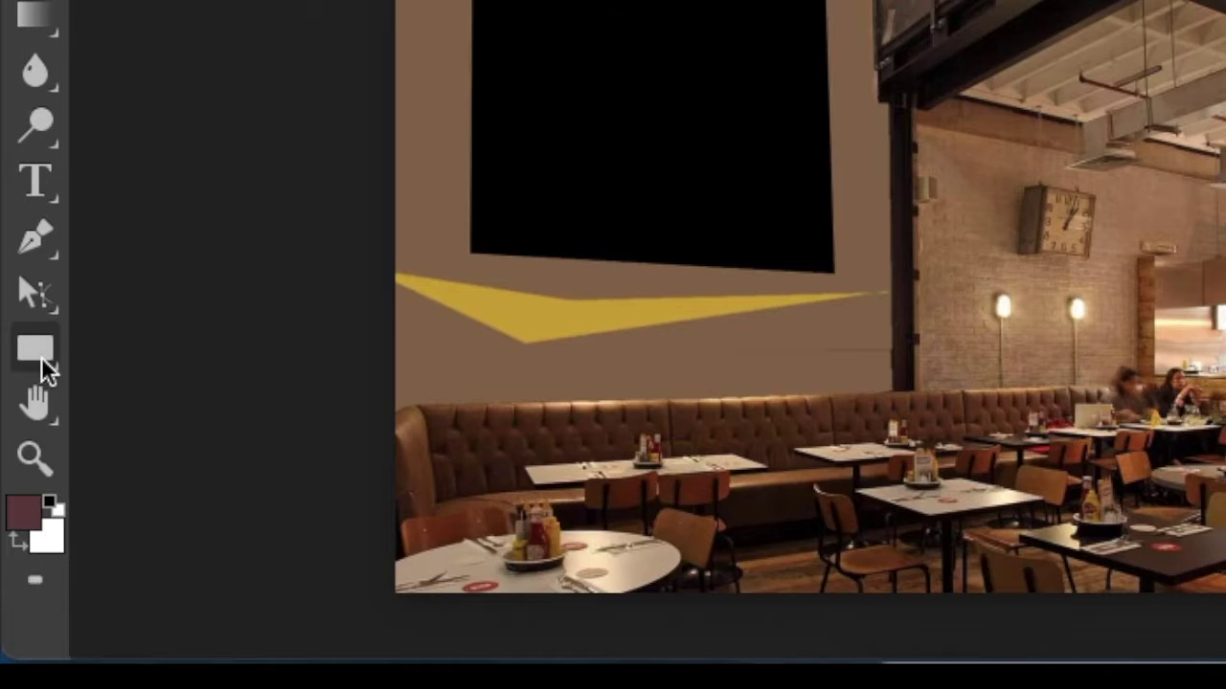
Step: Draw a black rectangle over the wall panel and convert Shape 1 into a smart object
right_click(20, 530)
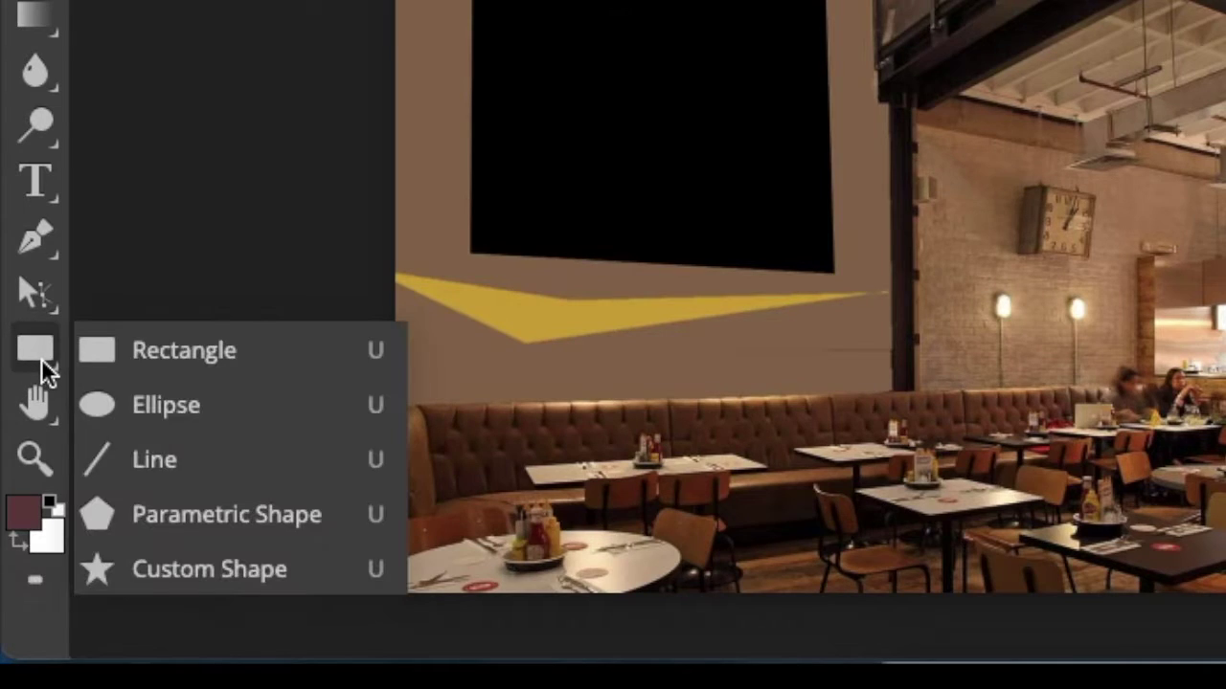
click(156, 351)
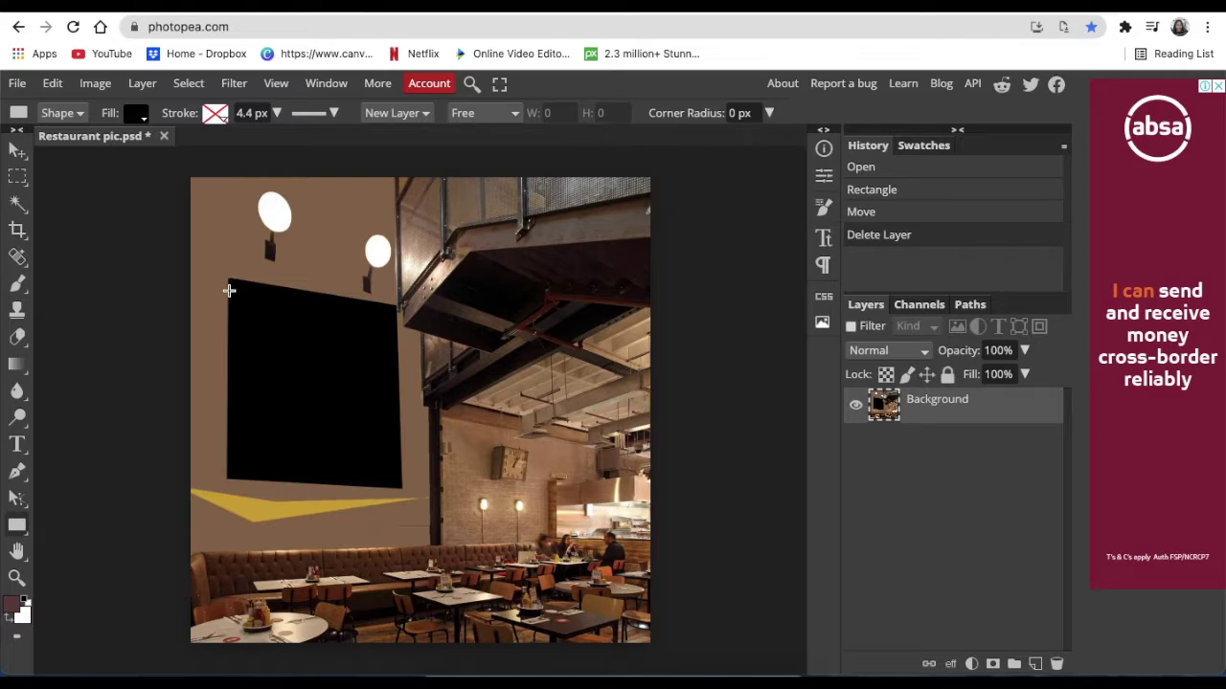
drag(229, 290, 398, 467)
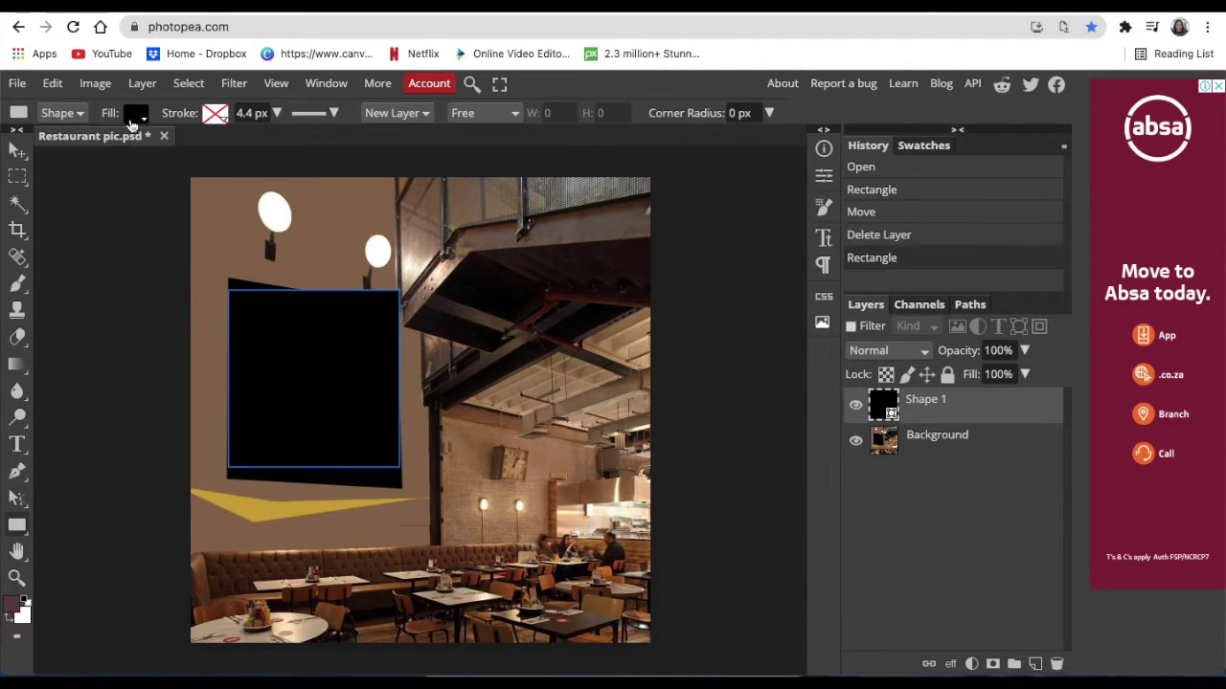
click(17, 151)
drag(257, 324, 255, 336)
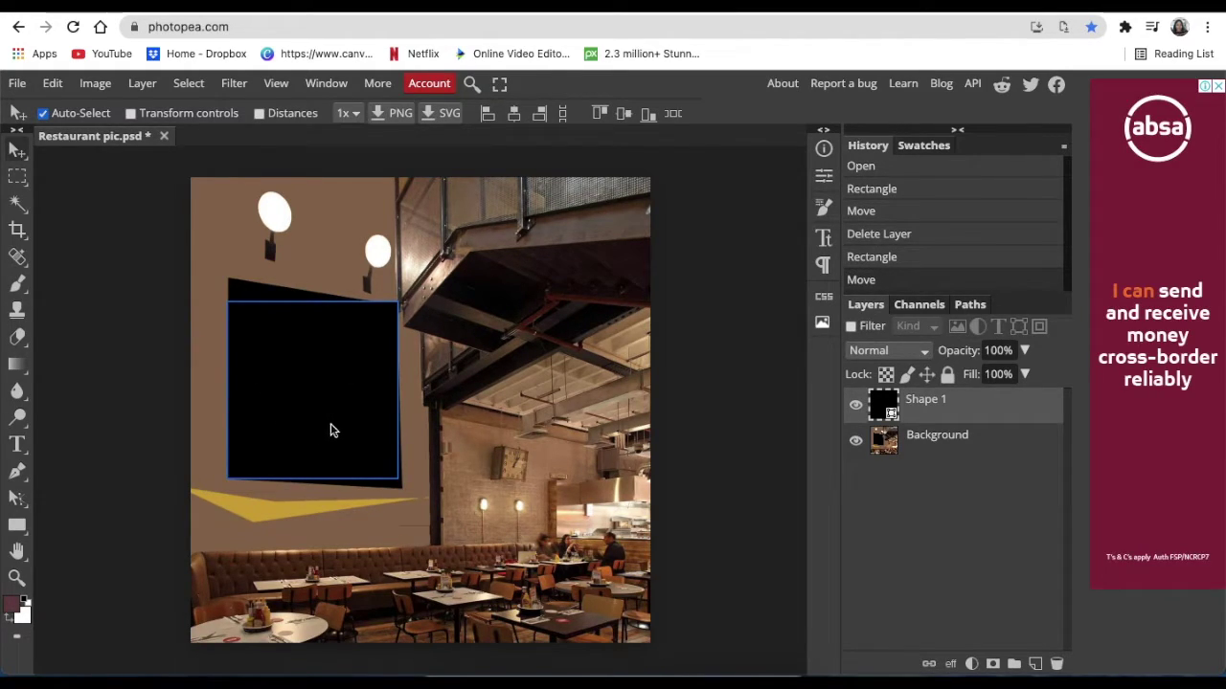
right_click(1013, 411)
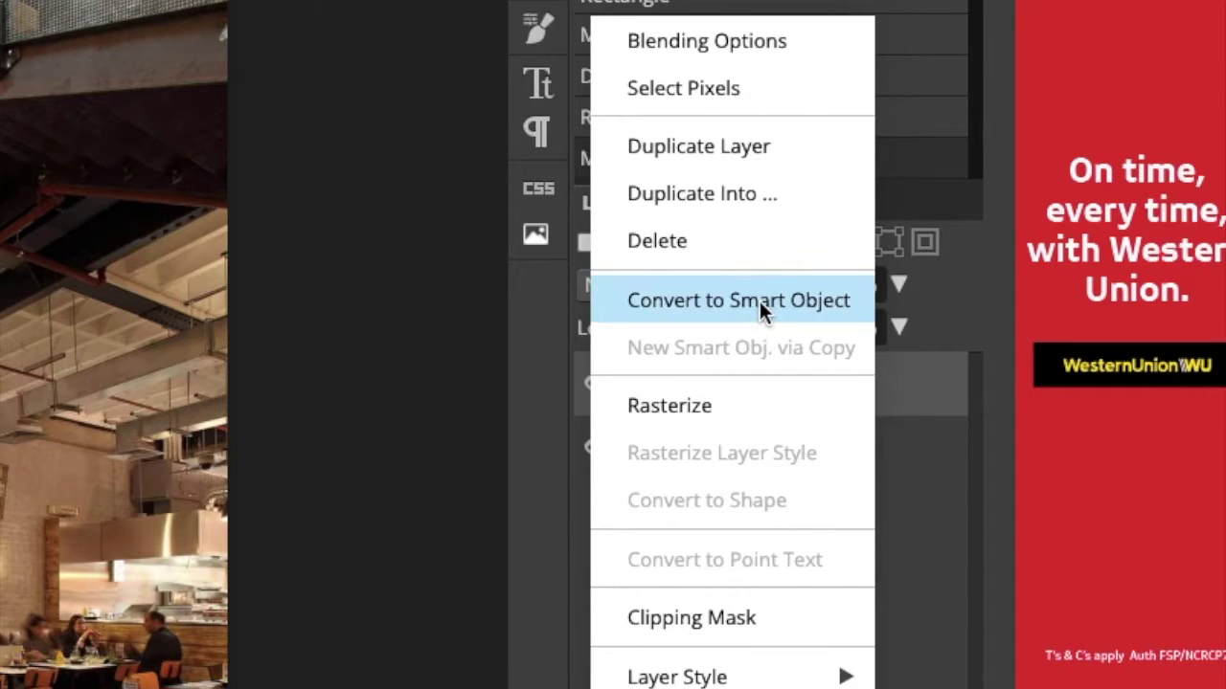
click(759, 301)
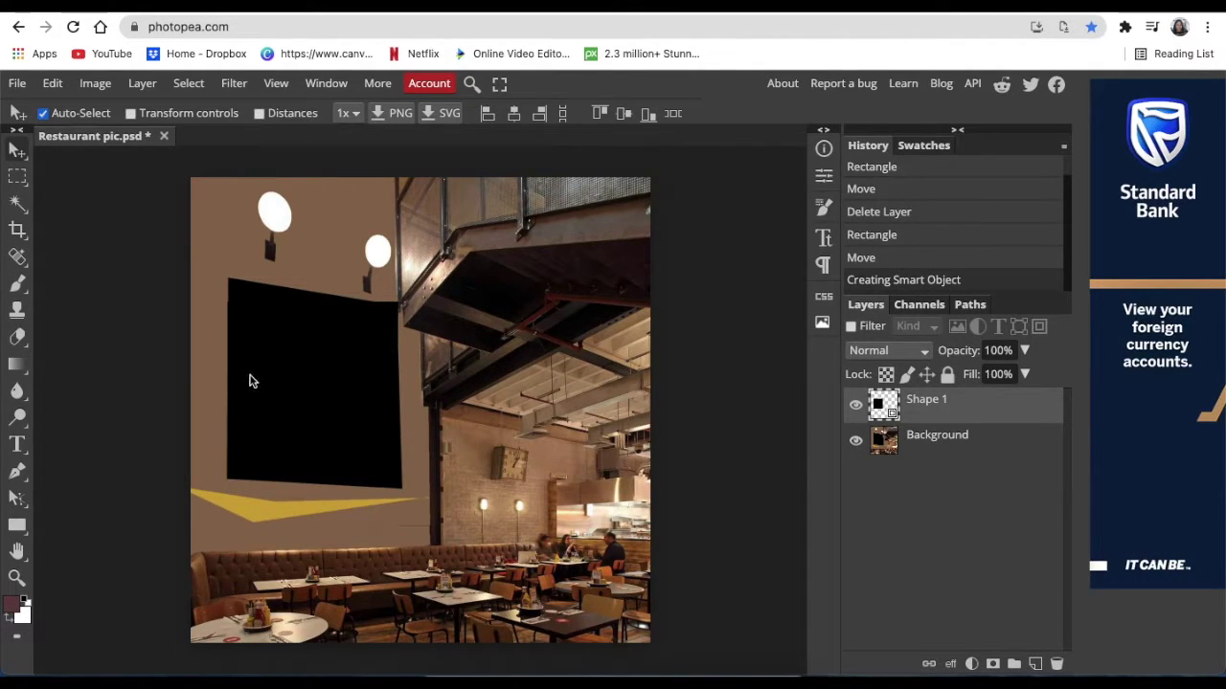
Step: Distort the rectangle's four corners onto the slanted panel's corners and commit the transform
click(53, 84)
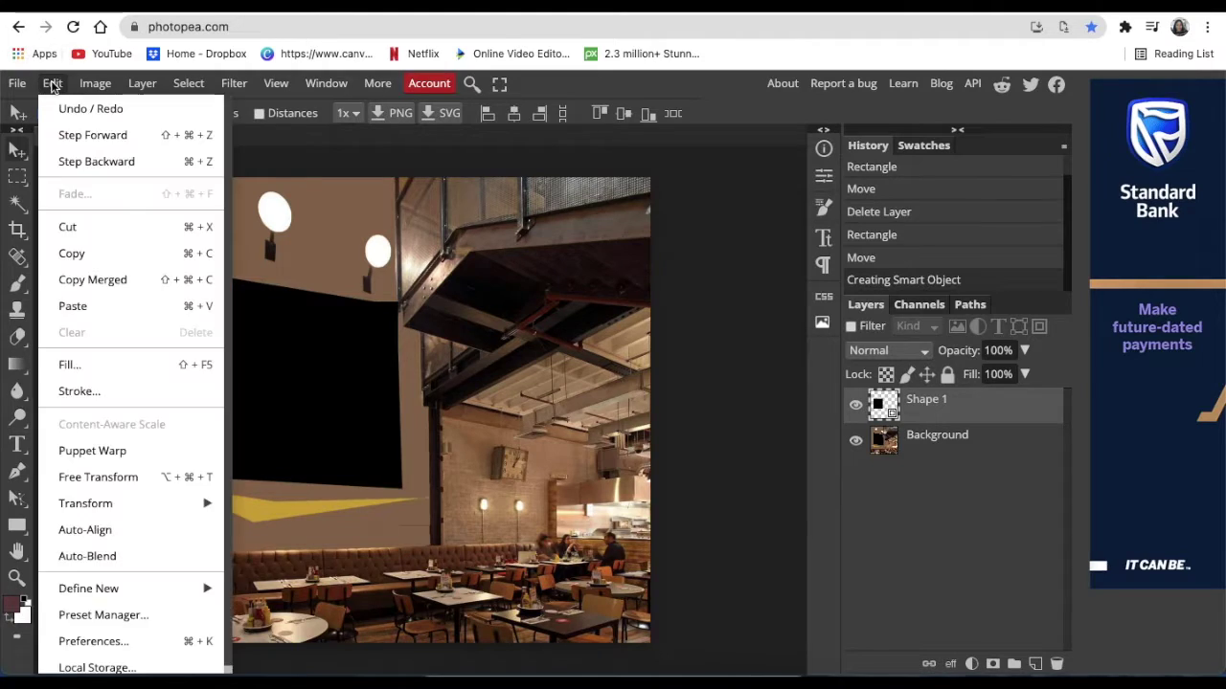
mouse_move(172, 609)
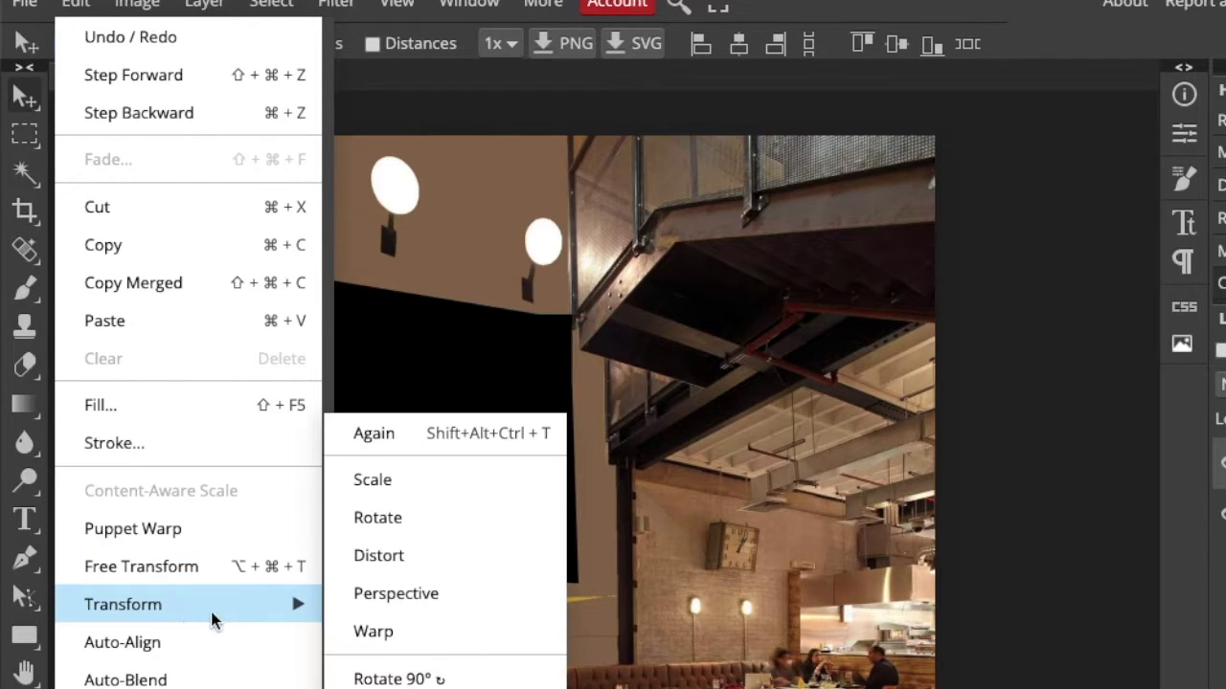
click(431, 565)
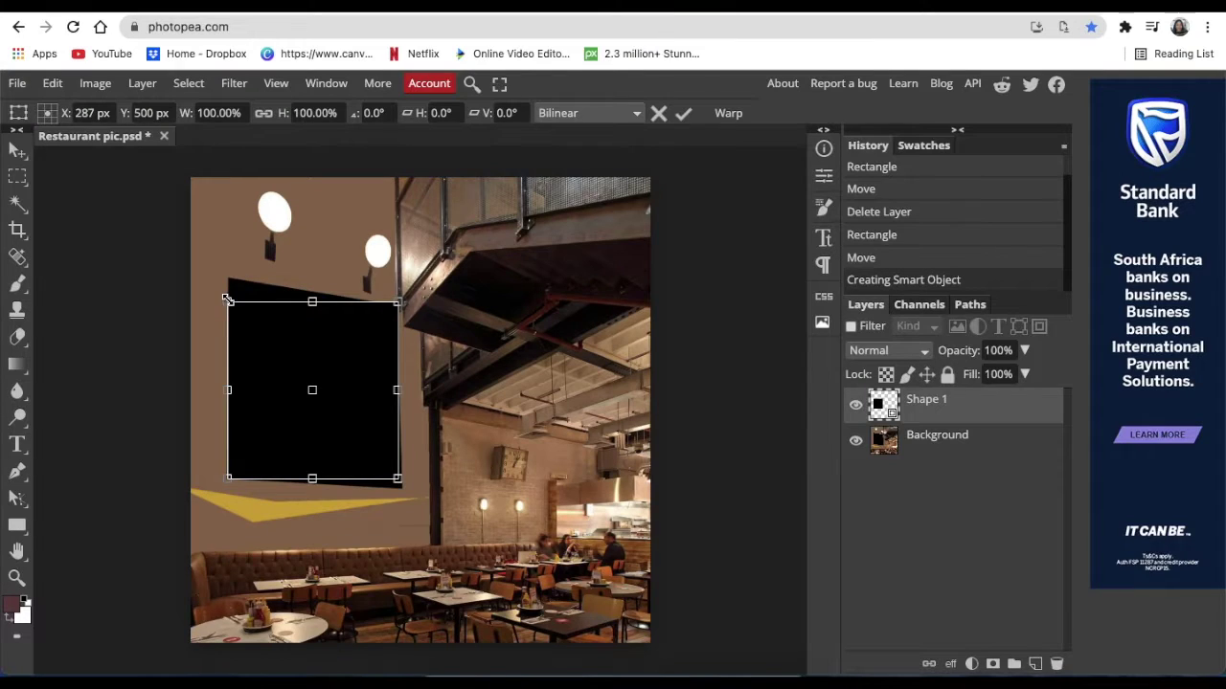
drag(226, 300, 230, 280)
drag(397, 301, 396, 306)
drag(399, 481, 400, 489)
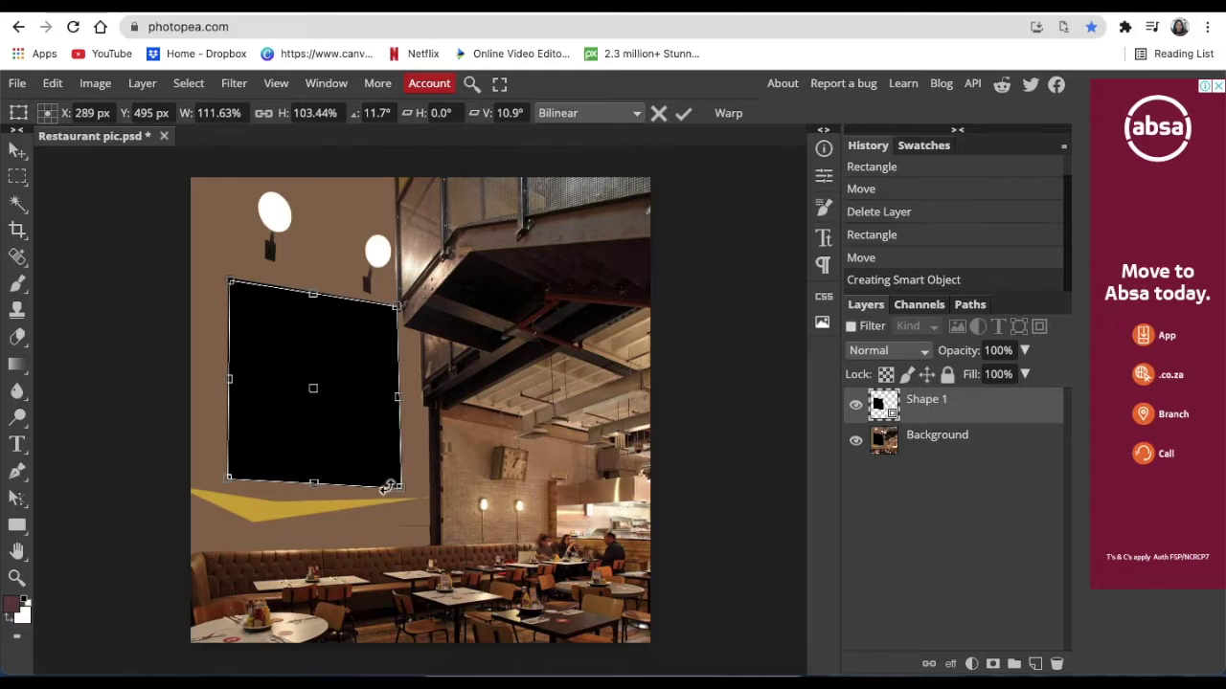
drag(228, 481, 227, 476)
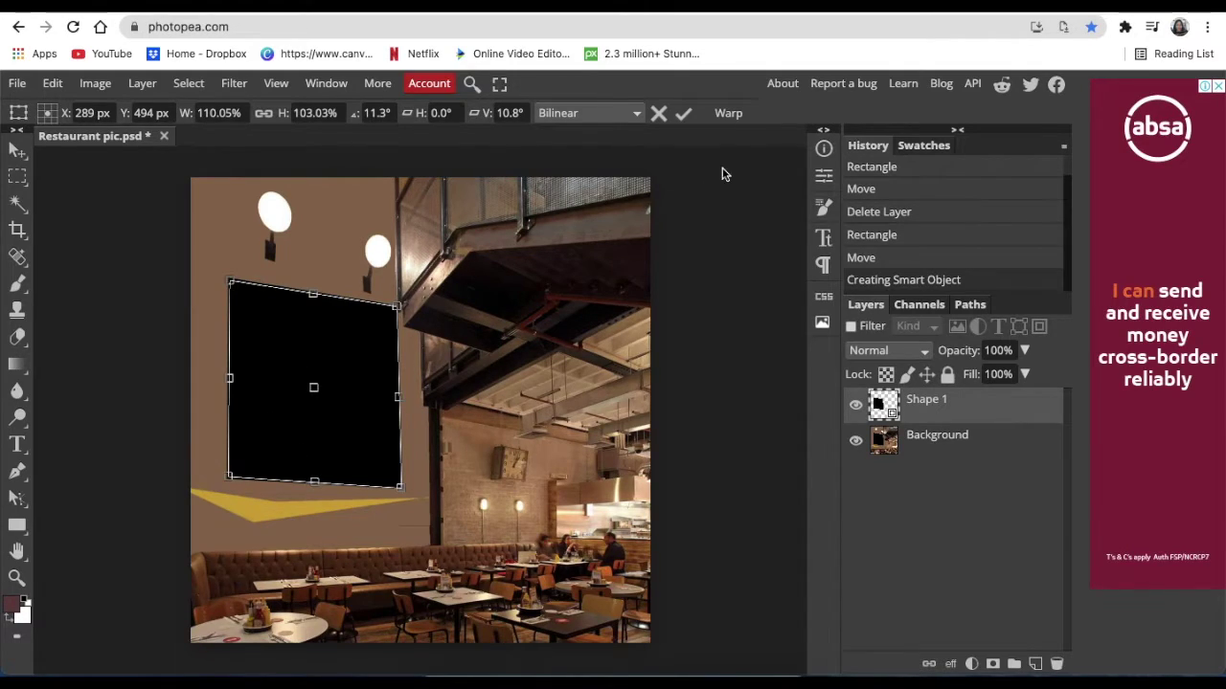
click(683, 115)
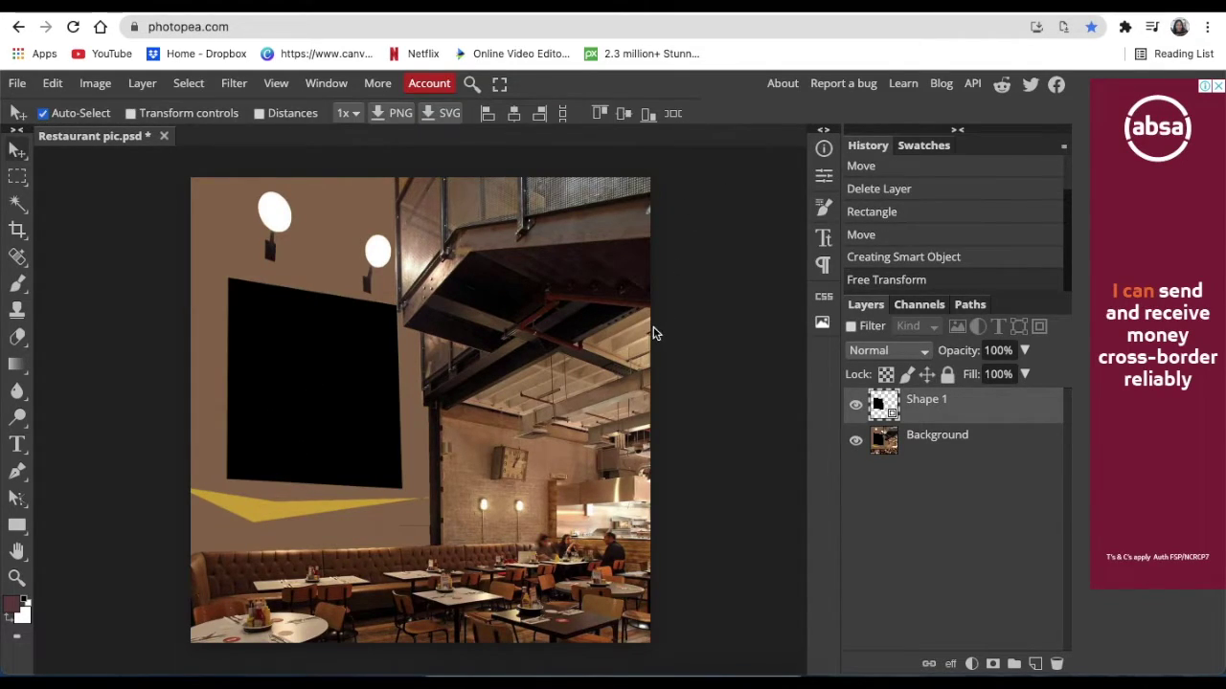
Step: Rename the Shape 1 smart object layer to 'PLACE DESIGN HERE'
double_click(943, 403)
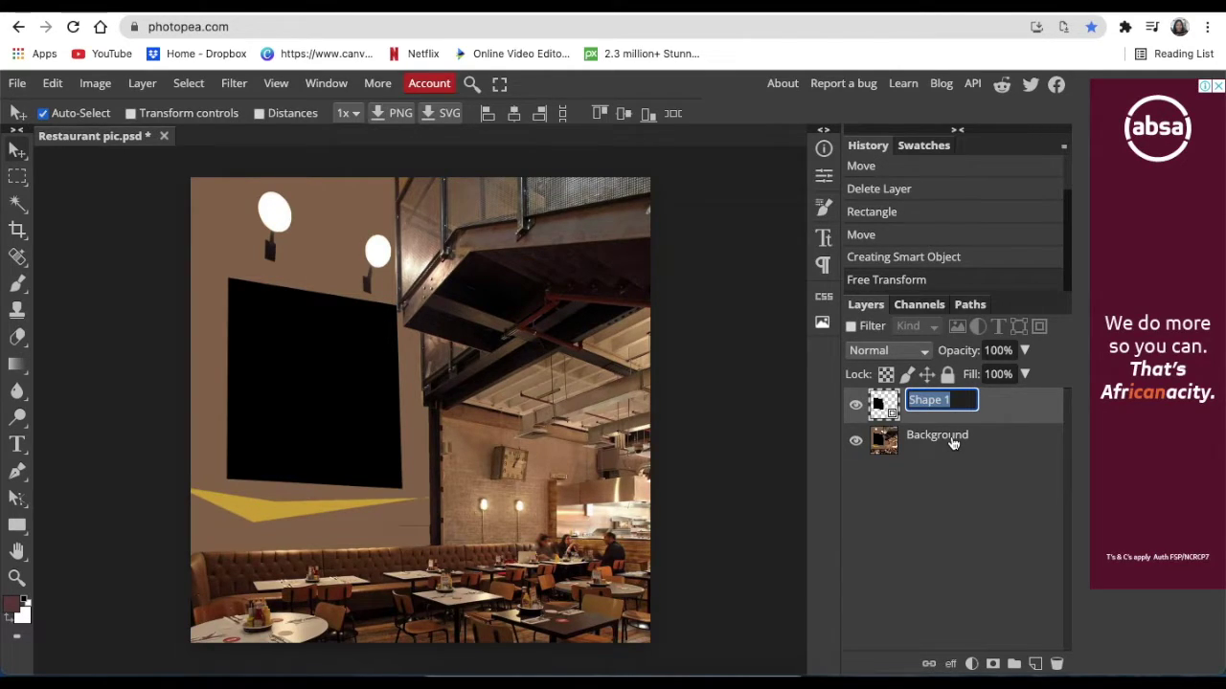
text(PLACE)
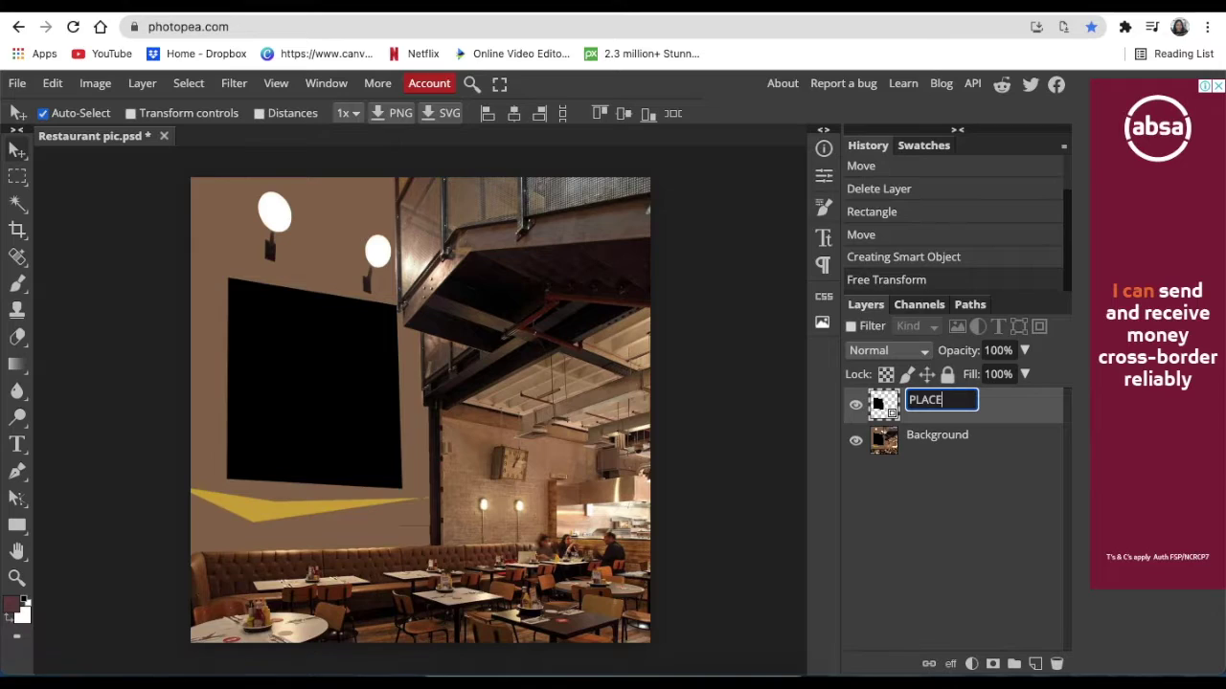
text(c)
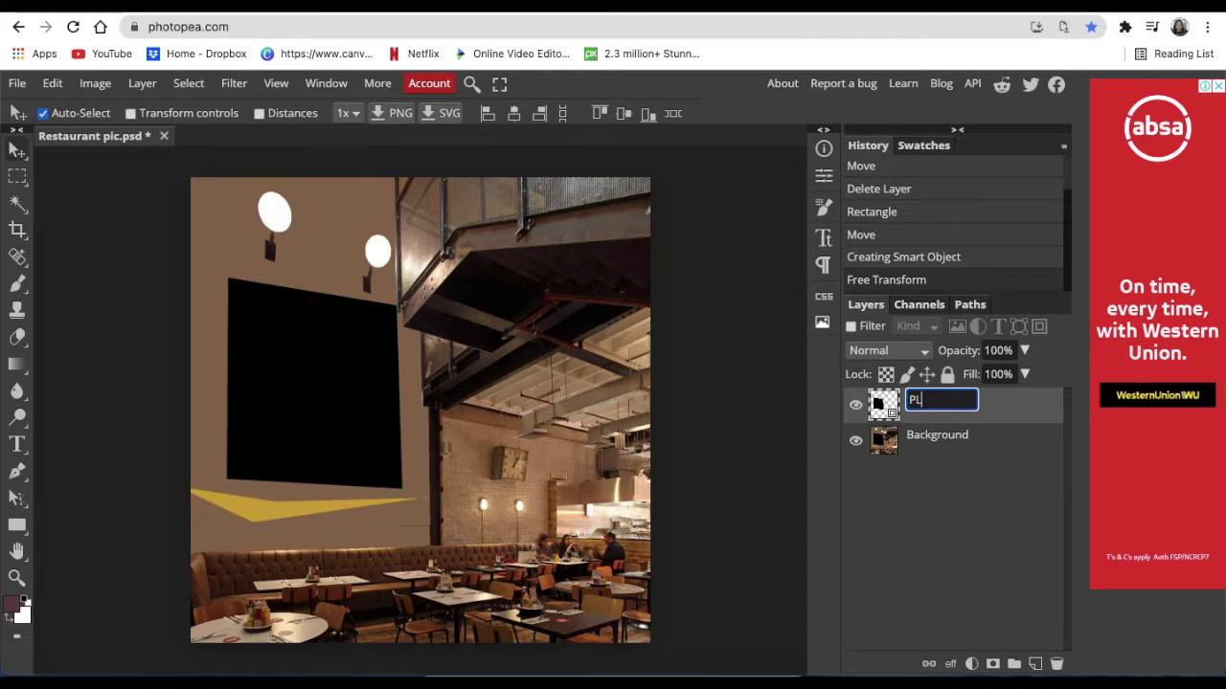
text(DESIGN HERE)
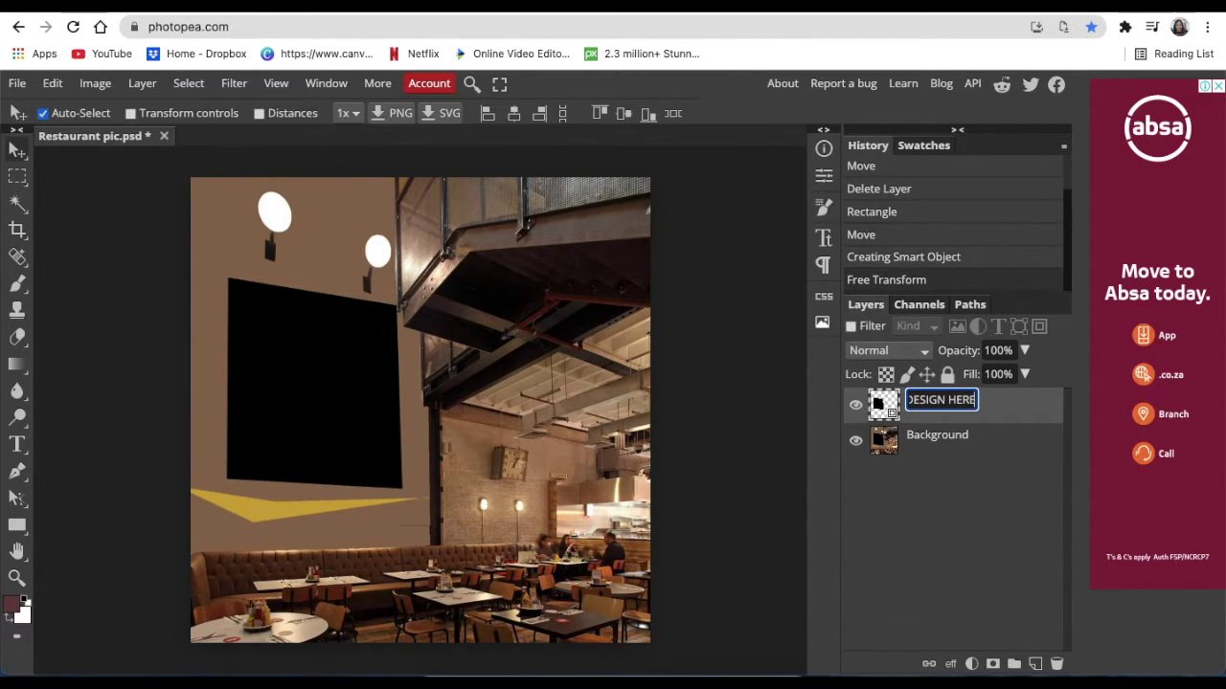
click(967, 465)
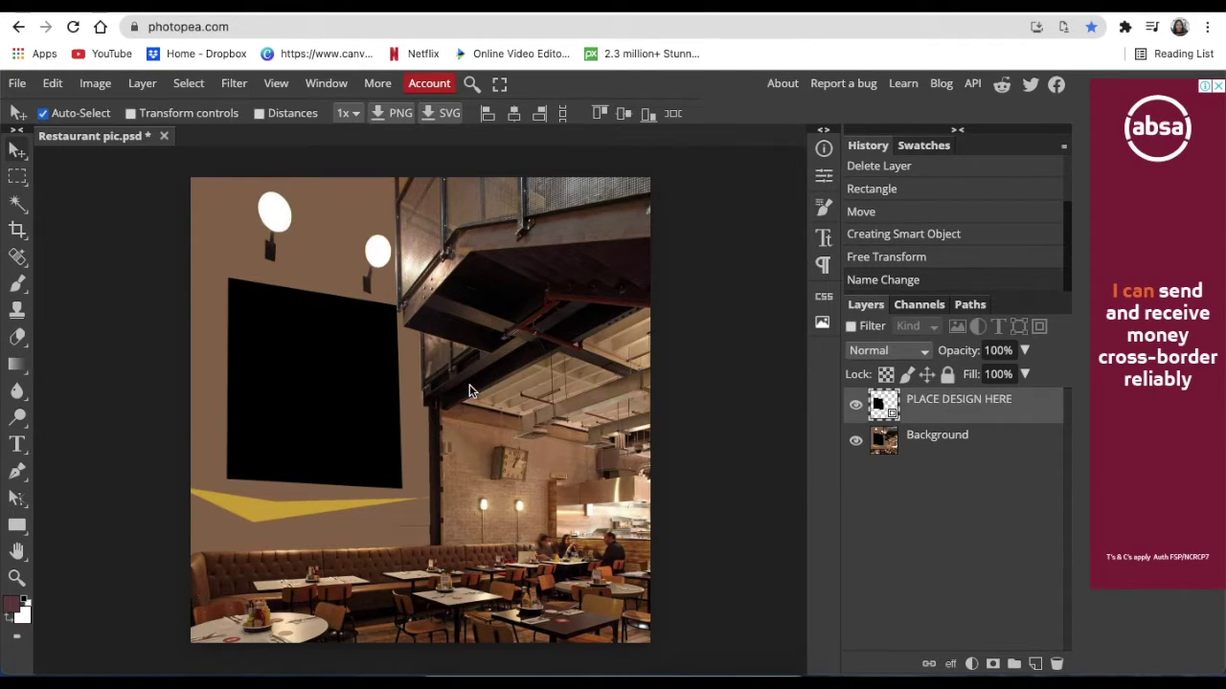
click(17, 83)
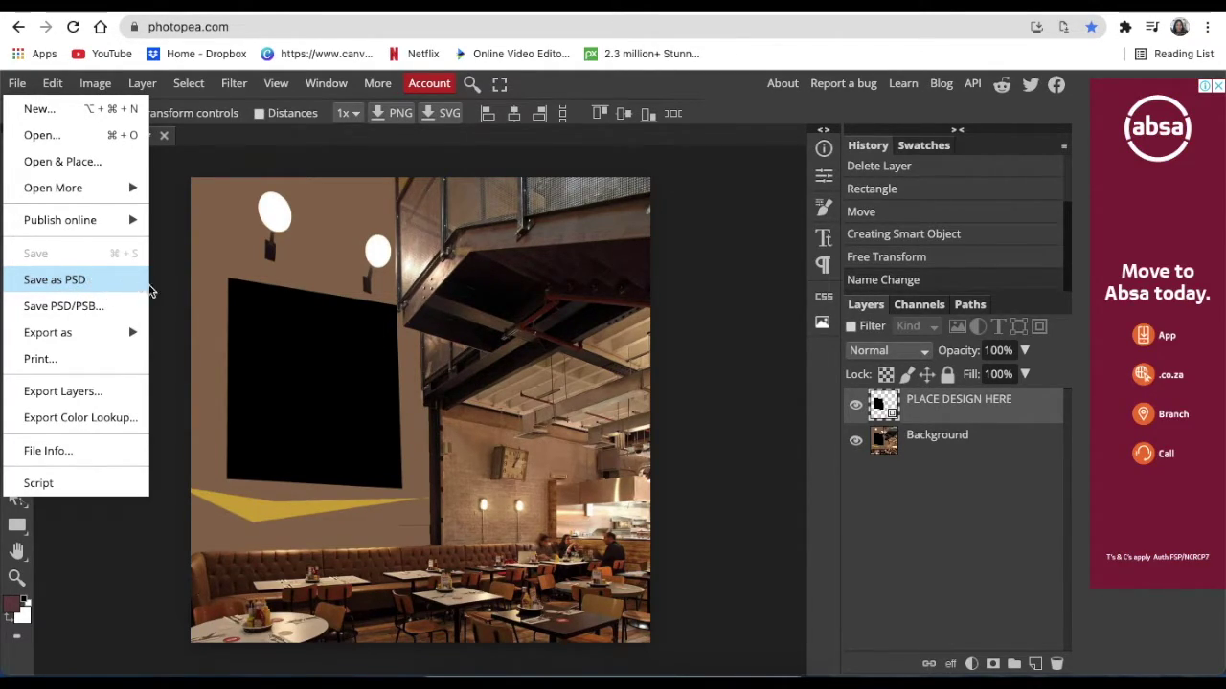
Step: Save as Restaurant pic.psd and open the smart object's contents as Shape 1.psd
click(147, 290)
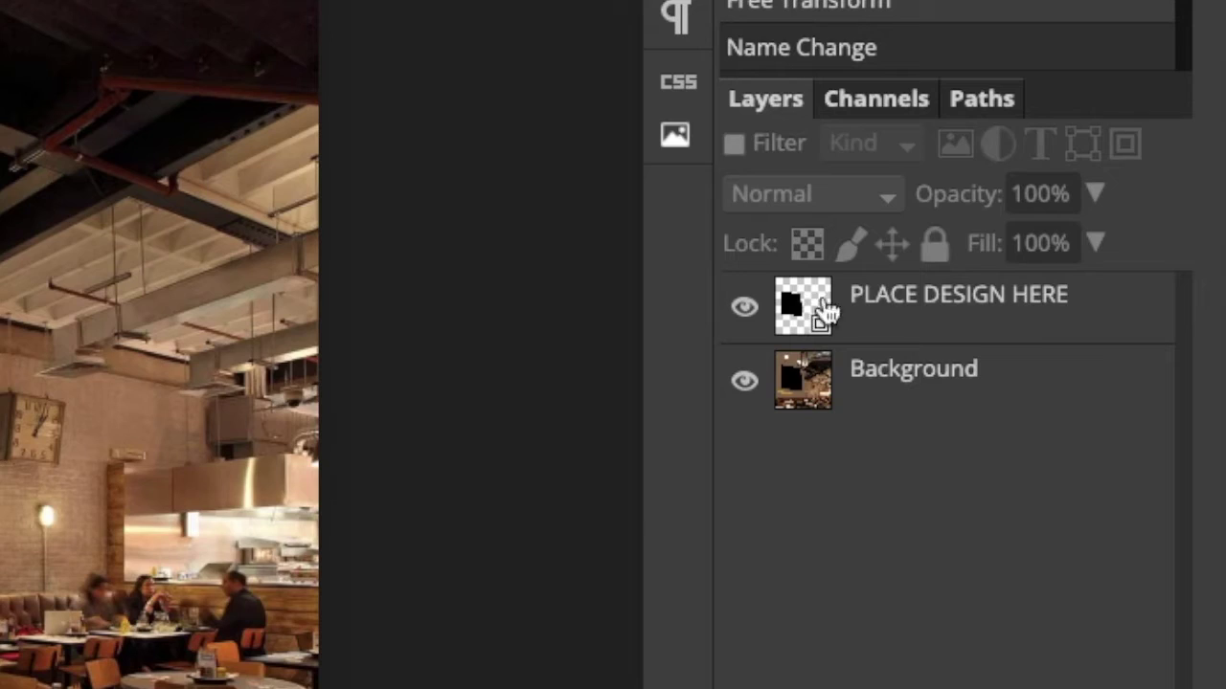
double_click(804, 301)
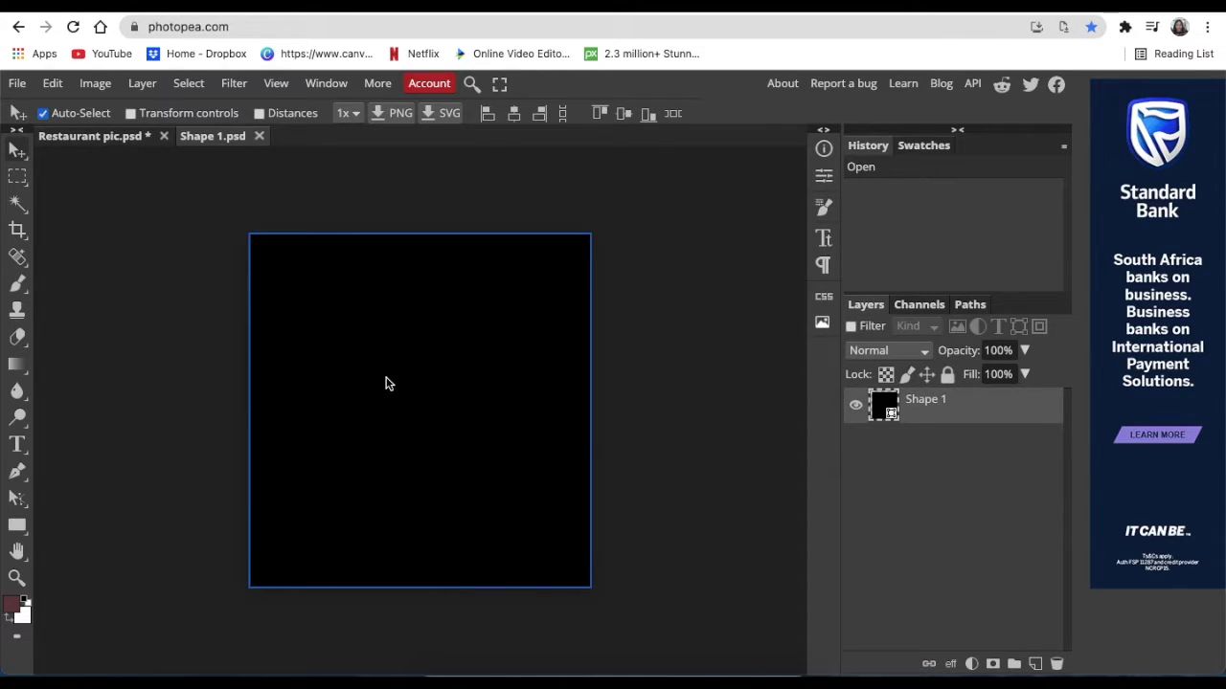
Step: Hide the black shape and place the yellow Café Delicioso logo image inside the smart object
click(855, 410)
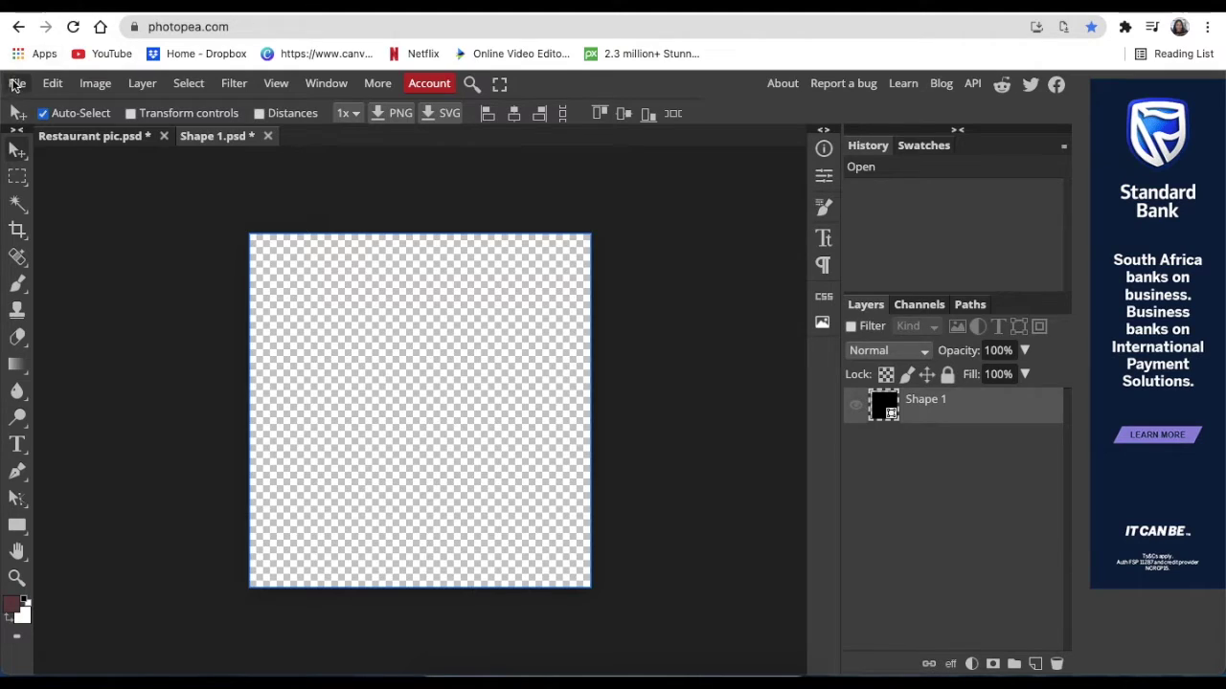
click(16, 85)
click(45, 165)
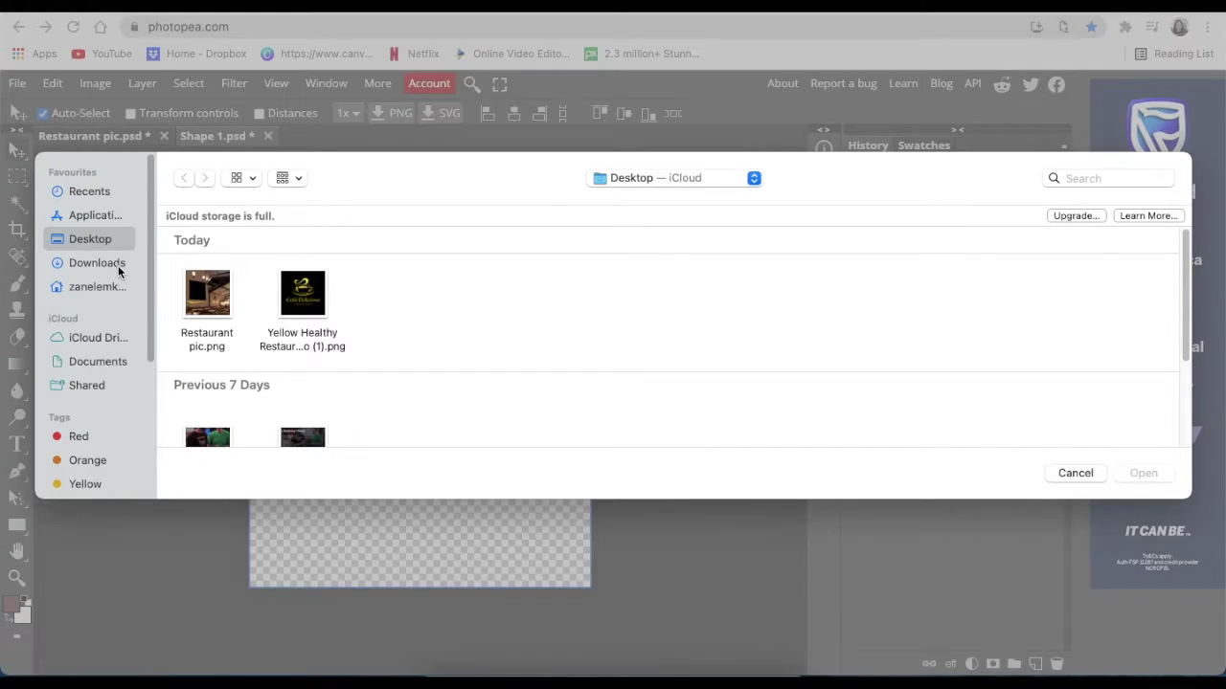
click(311, 279)
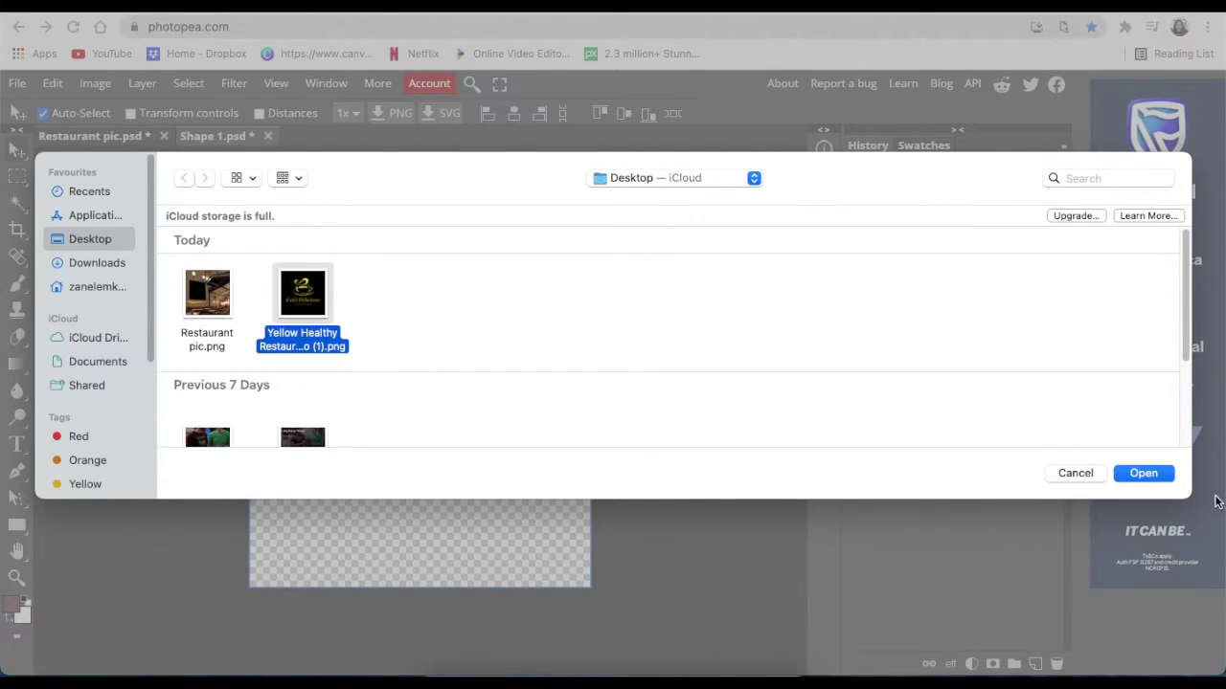
click(1148, 469)
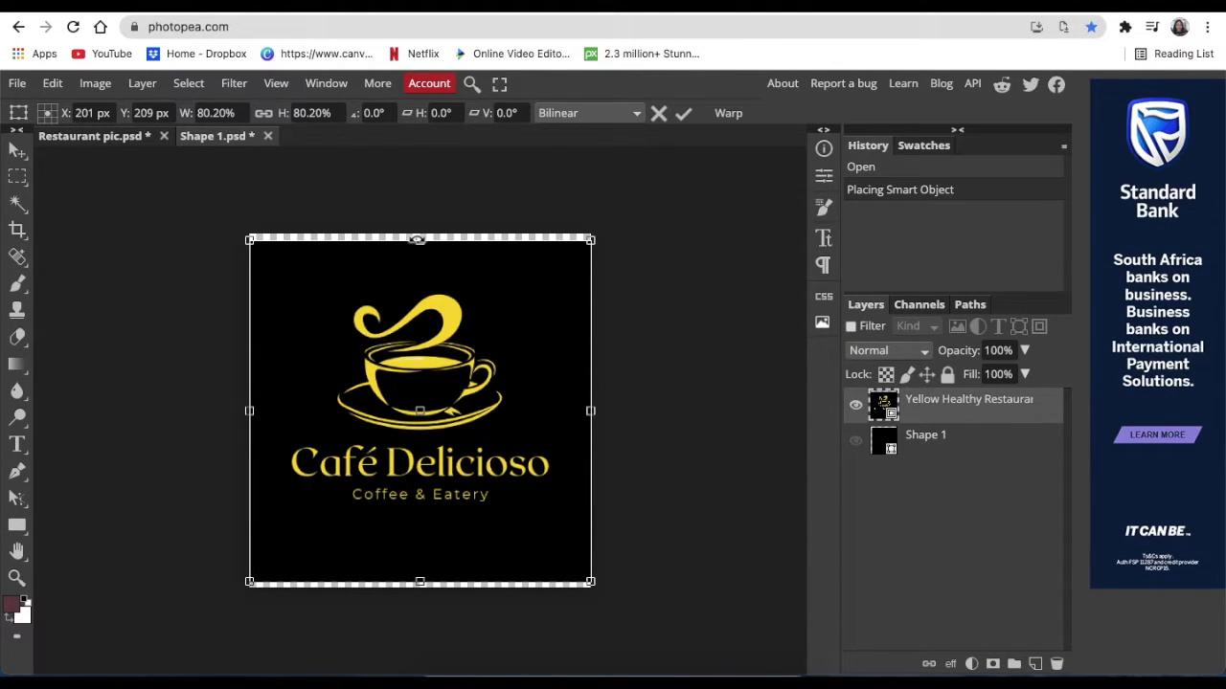
Step: Stretch the logo's top and bottom edges to fill the frame and save the smart object
drag(420, 242, 420, 233)
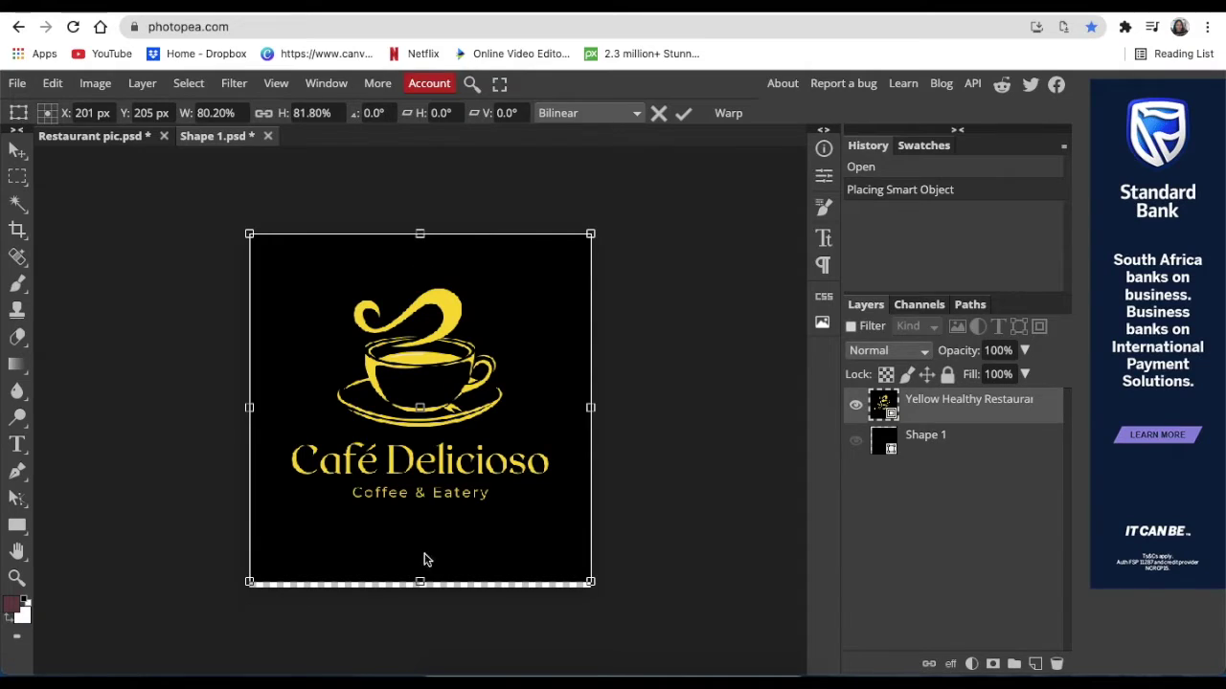
drag(419, 581, 420, 587)
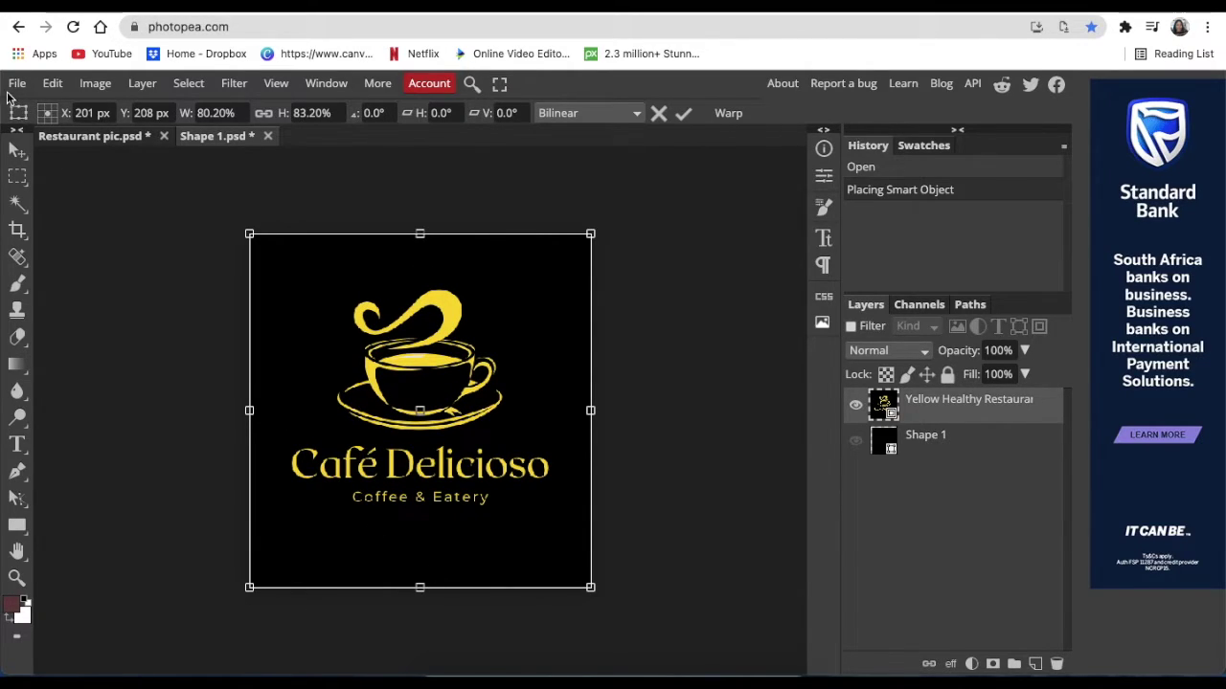
click(10, 89)
click(60, 253)
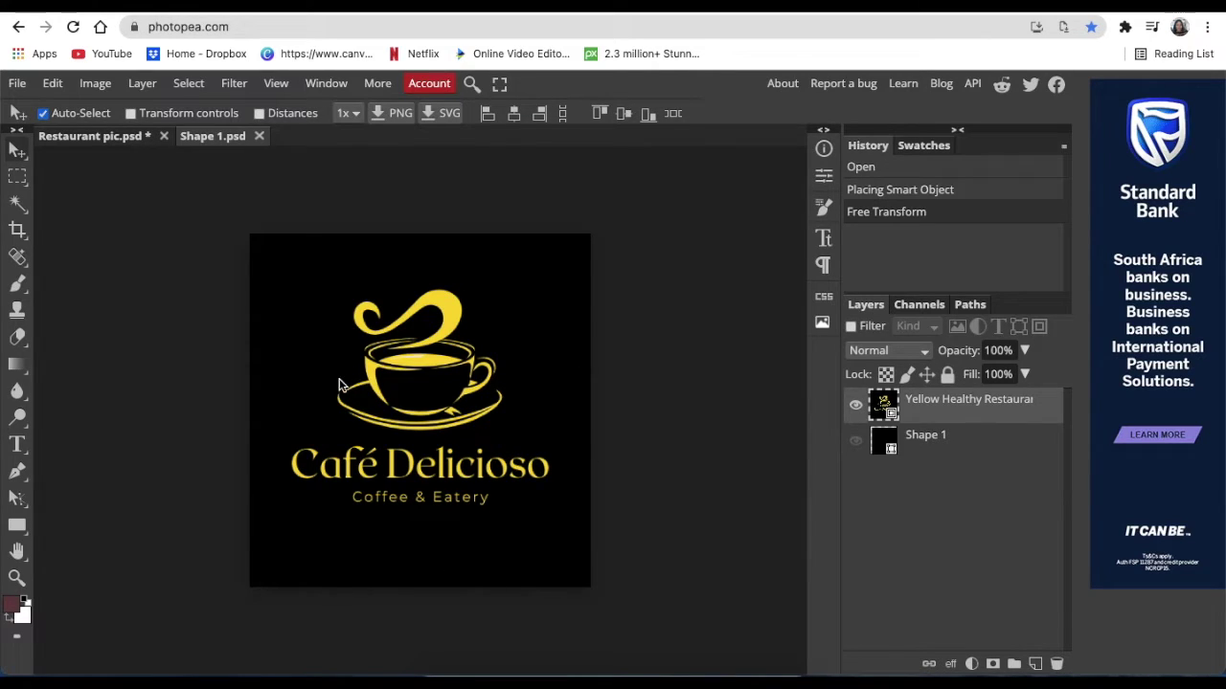
Step: Switch to the Restaurant pic.psd document to see the logo on the wall
click(85, 138)
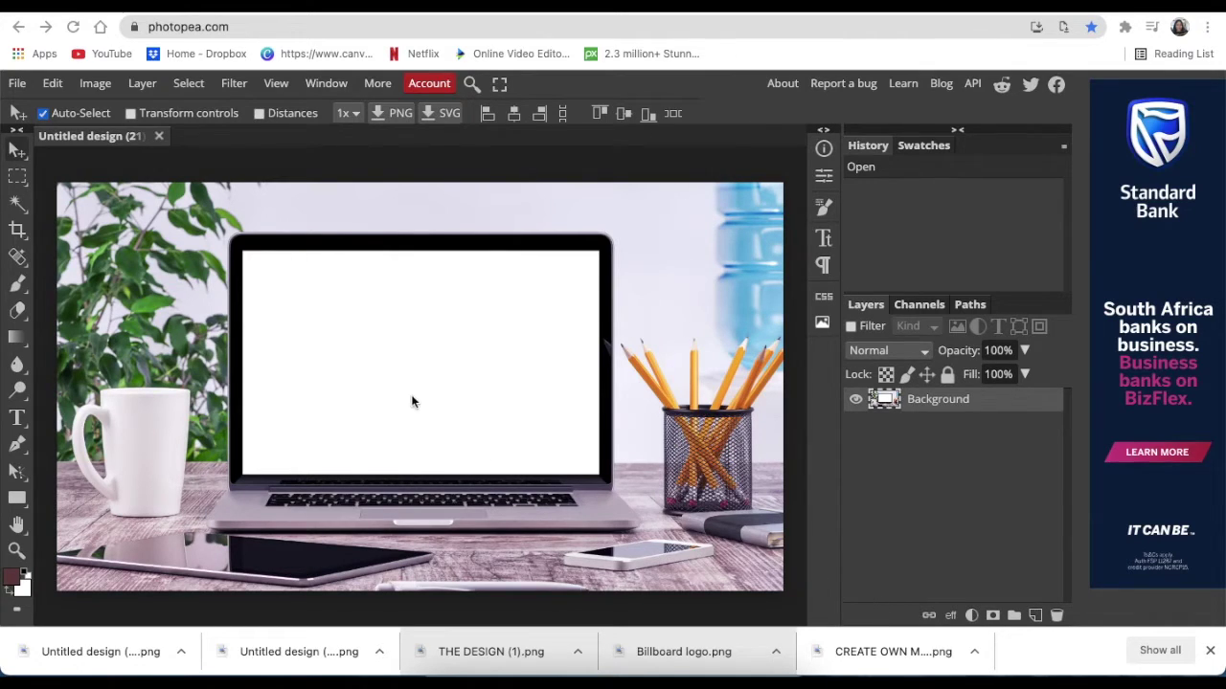
Step: Draw a rectangle over the laptop screen and name its layer 'Place design here'
click(16, 498)
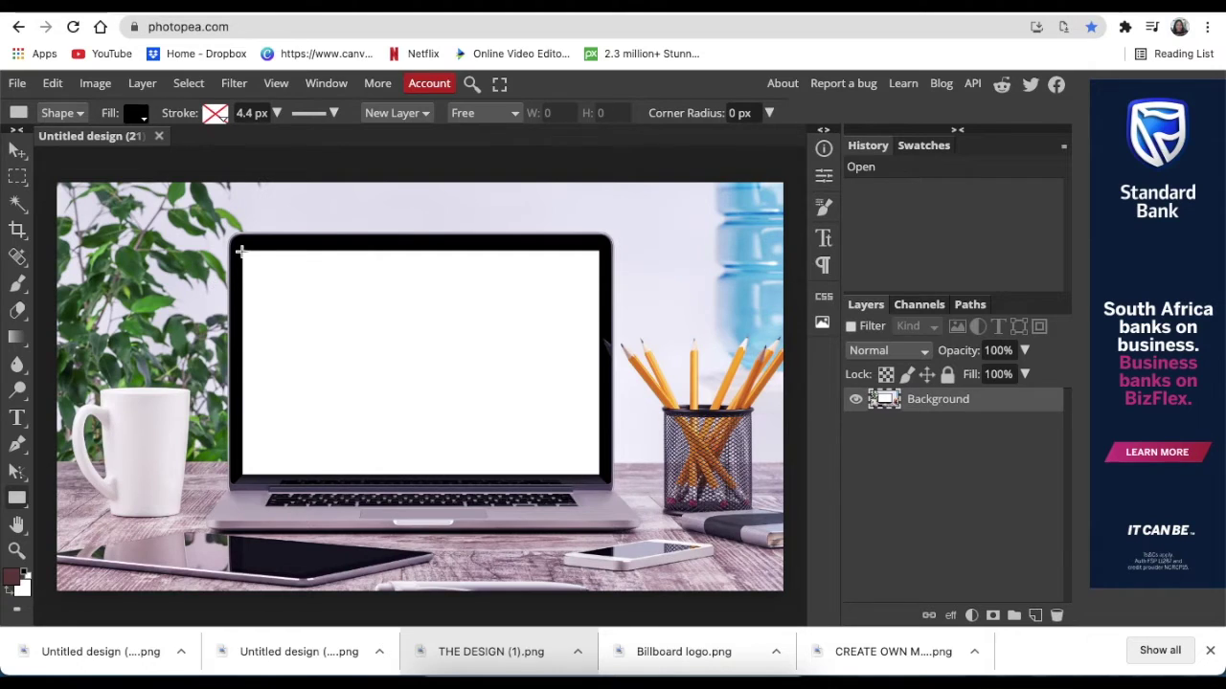
drag(240, 251, 598, 474)
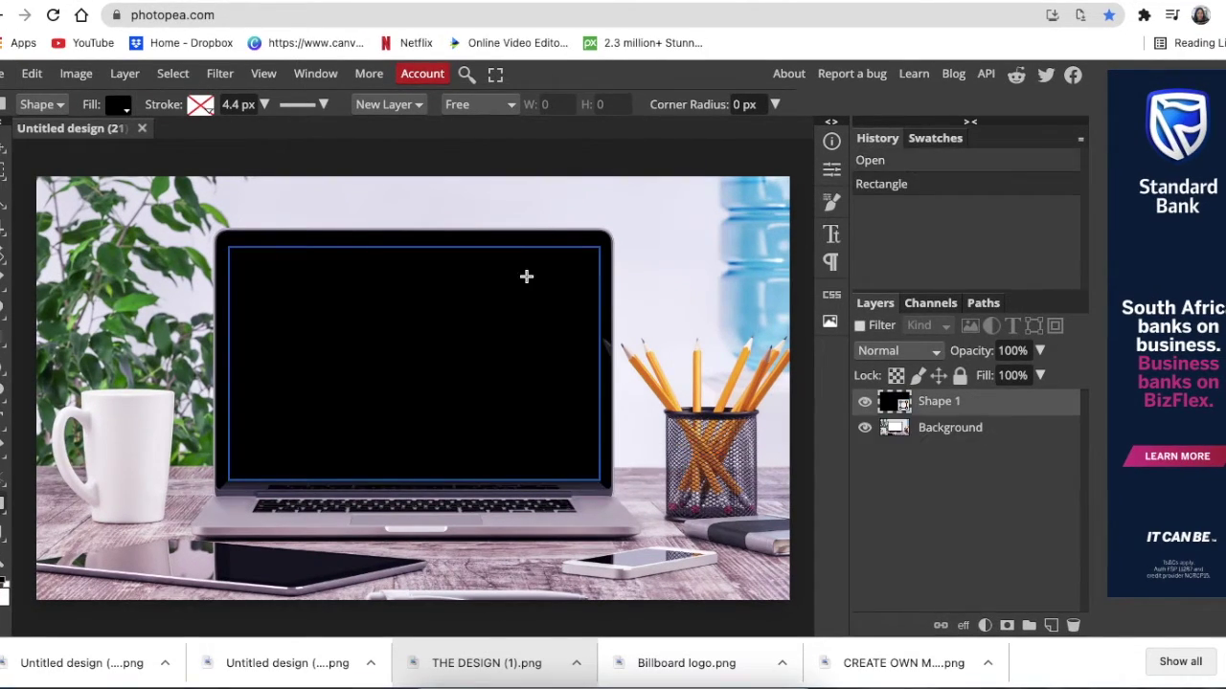
key(v)
double_click(943, 402)
text(Place design here)
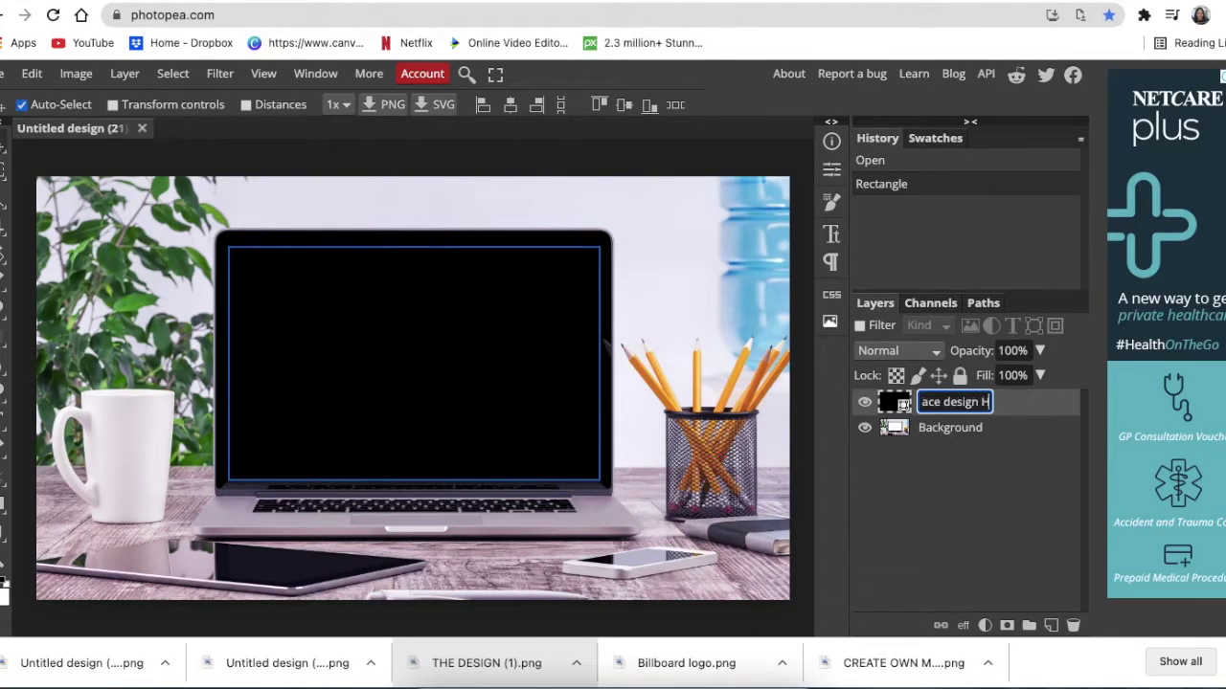
key(Return)
Step: Convert the 'Place design here' layer to a smart object and open its contents
right_click(978, 410)
click(922, 307)
double_click(893, 402)
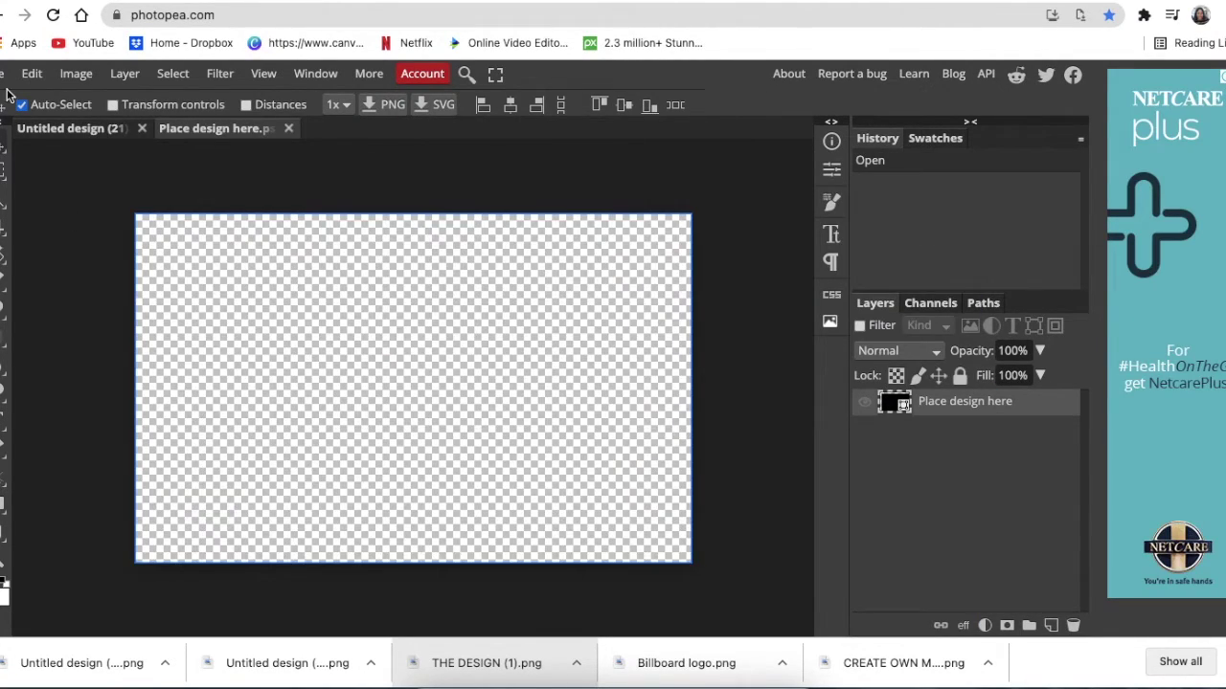
Step: Place the MYENI attorney design, stretch it to fill the frame, and save the smart object
drag(86, 660, 412, 388)
drag(413, 232, 413, 205)
drag(413, 544, 412, 588)
key(Return)
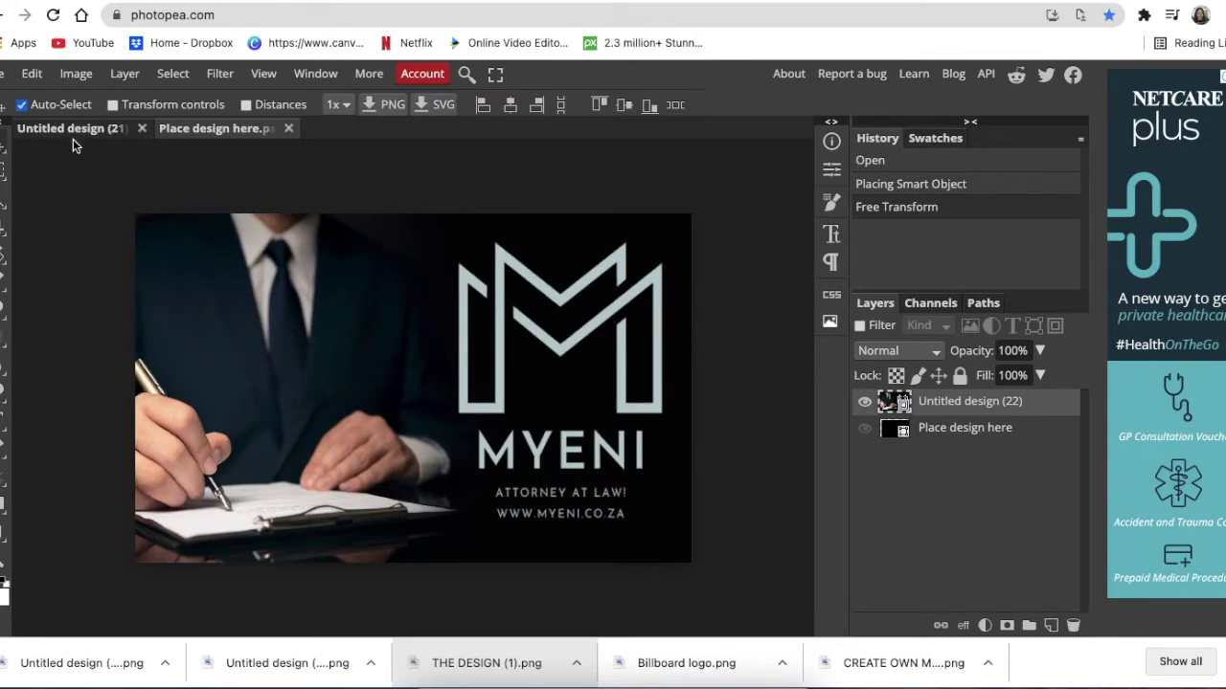
key(ctrl+s)
click(70, 128)
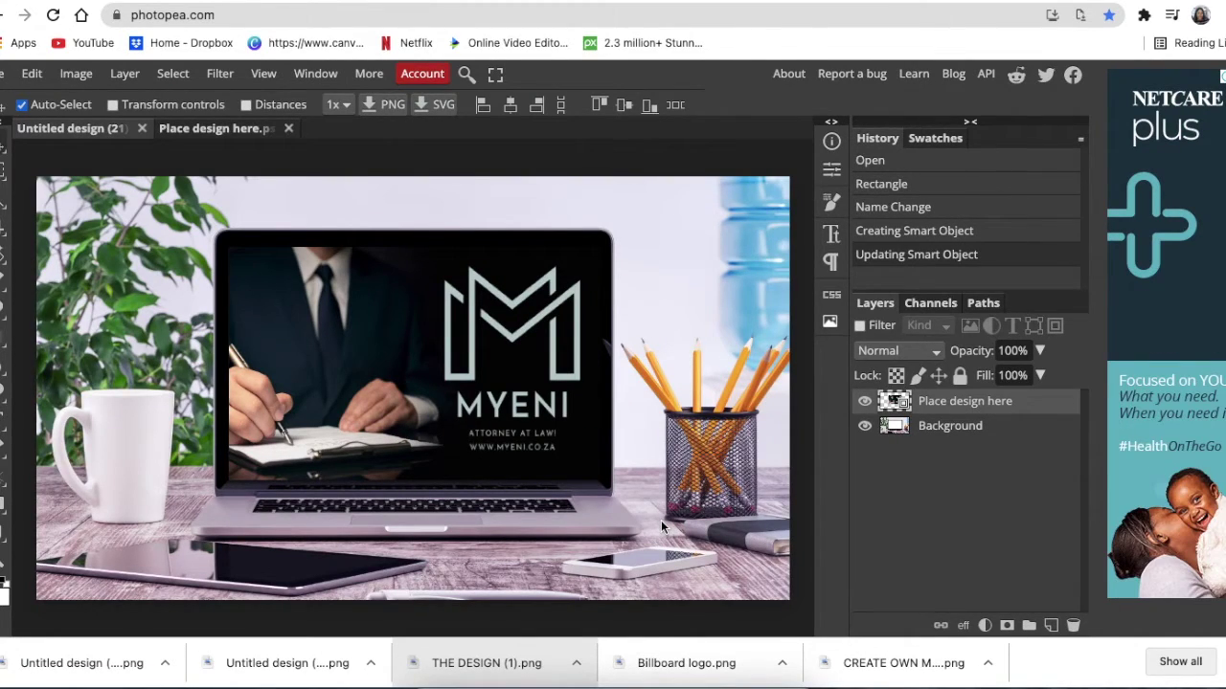